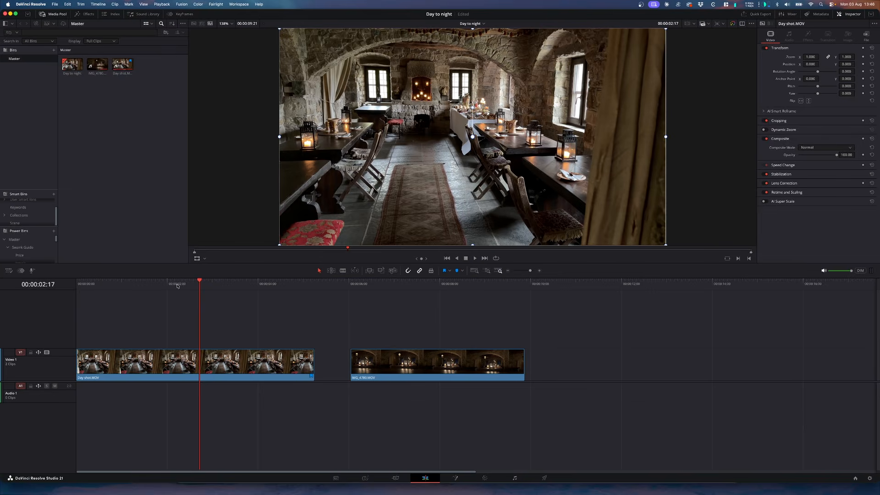
- Scrub between the day shot and night reference, then open the day shot at 3:06 in Color
left_click_drag(145, 284, 238, 291)
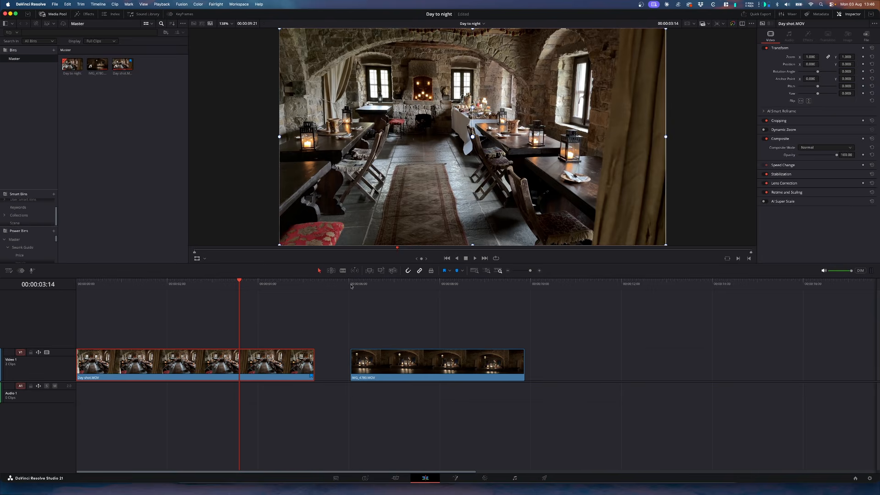
left_click_drag(419, 286, 421, 286)
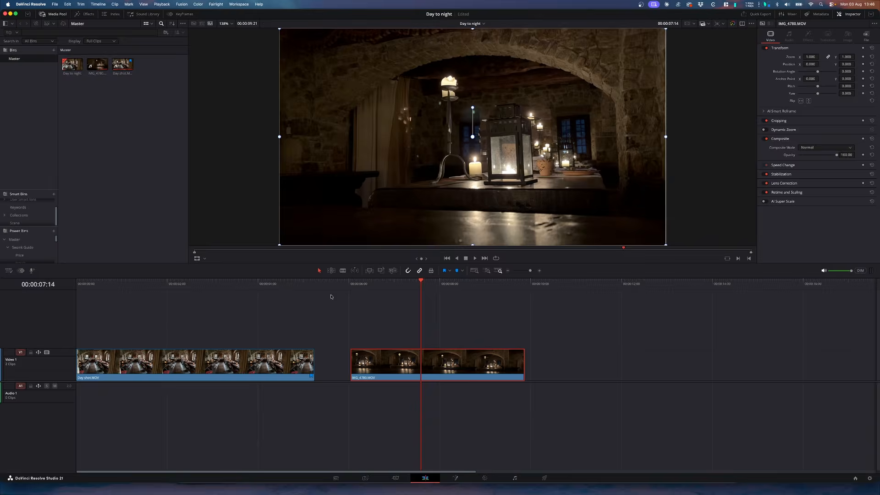
left_click_drag(203, 286, 208, 287)
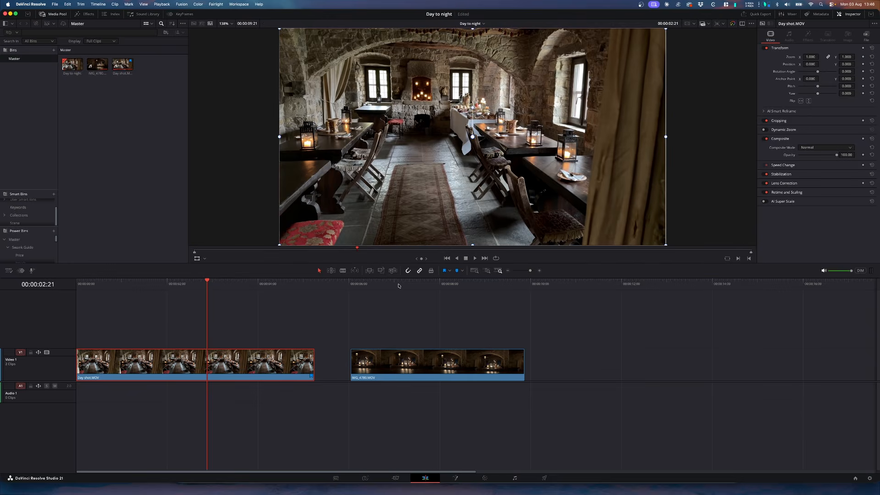
left_click(415, 286)
left_click_drag(416, 285, 421, 286)
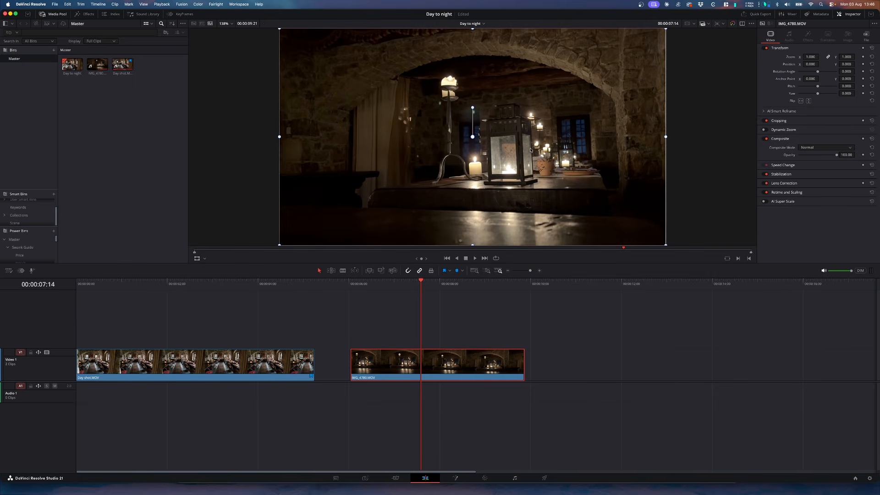
left_click(224, 285)
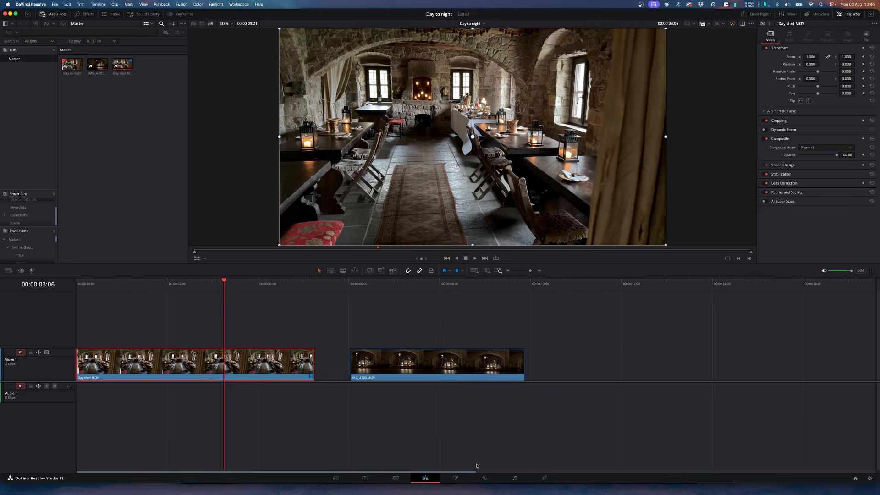
left_click(485, 478)
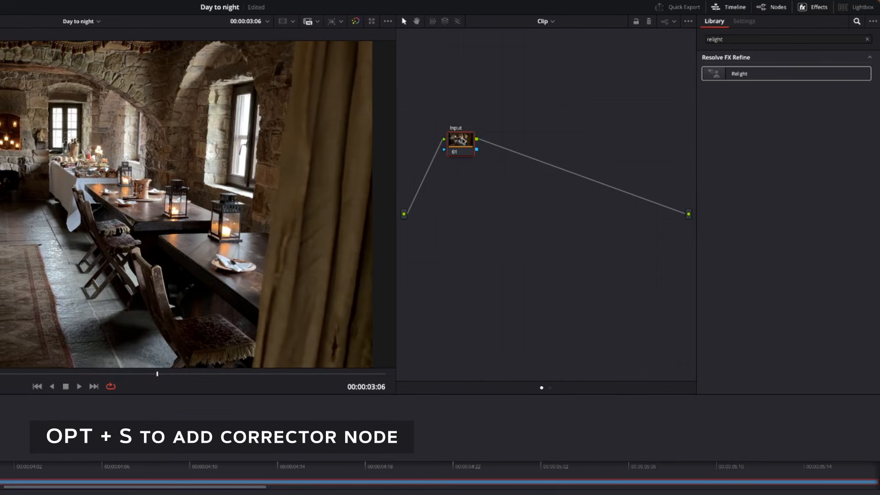
- Add serial node 02 after node 01 and label it 'Exposure'
key("alt+s")
right_click(512, 143)
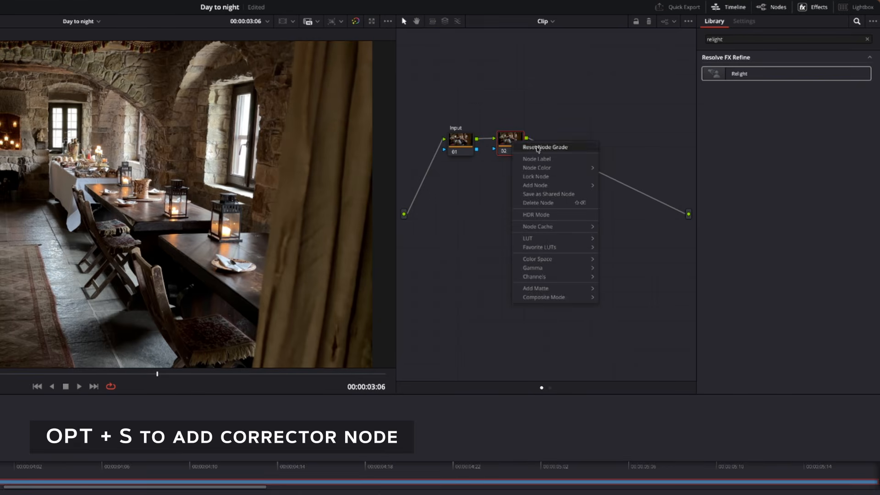
left_click(540, 159)
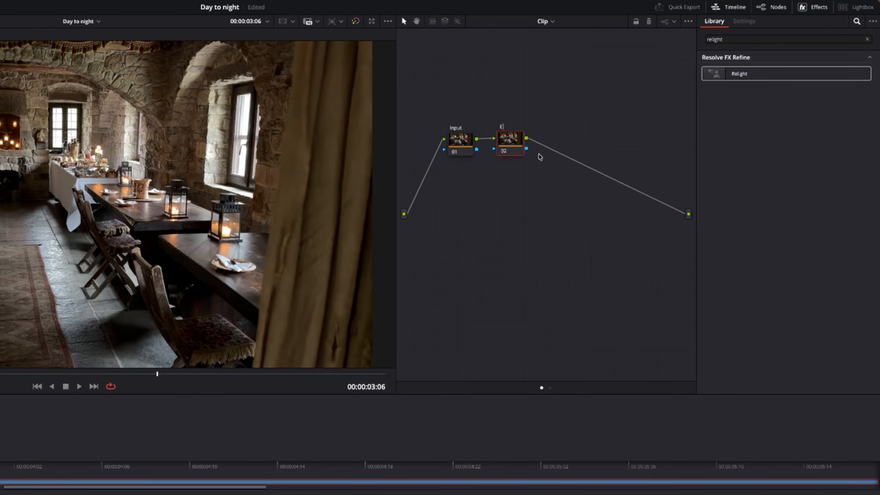
type("Exposure")
key("Return")
left_click_drag(509, 141, 521, 141)
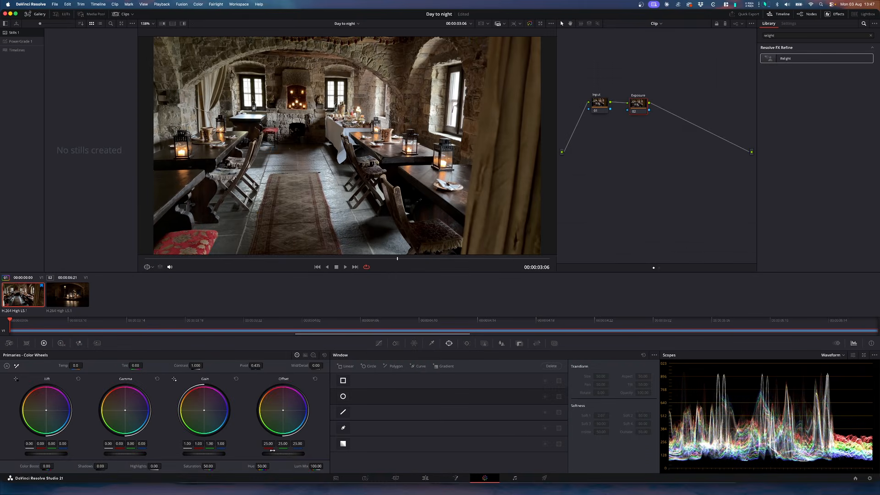
- Pull the Offset master wheel down from 25.00 to about 6.35 for a night-time darkness
left_click_drag(292, 454, 179, 454)
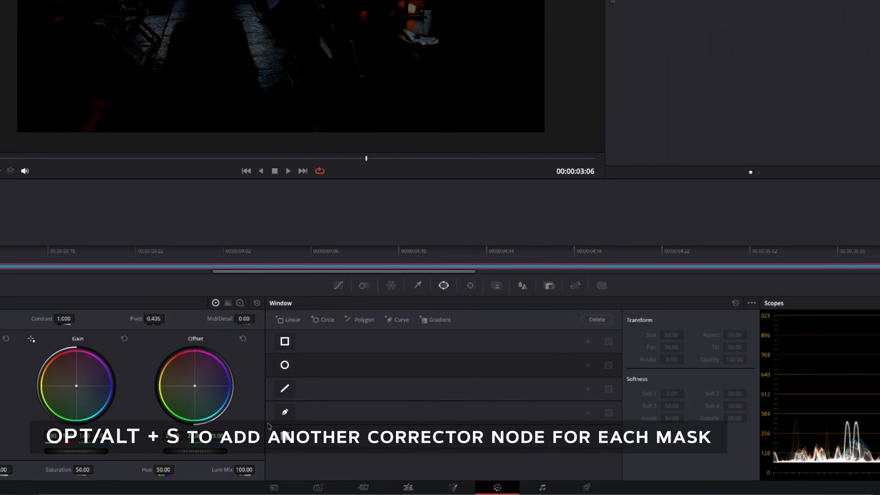
- Draw a freeform Pen mask around the left window
left_click(288, 414)
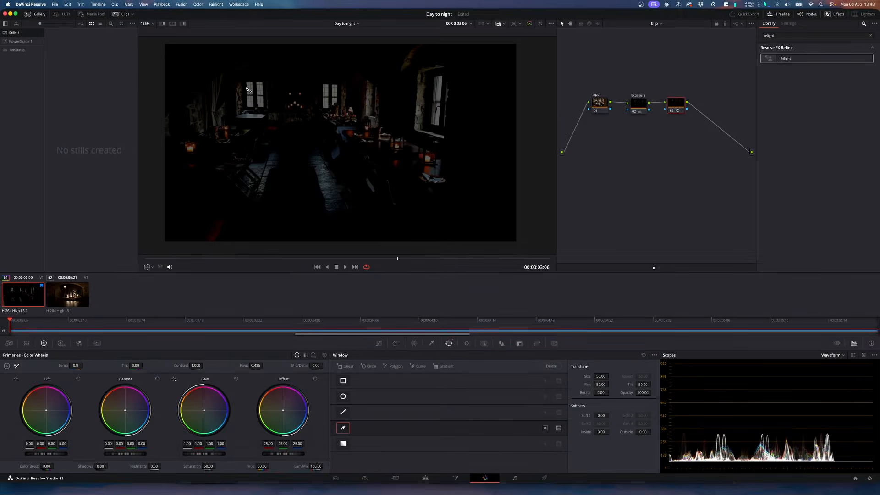
scroll(247, 85, "up", 5)
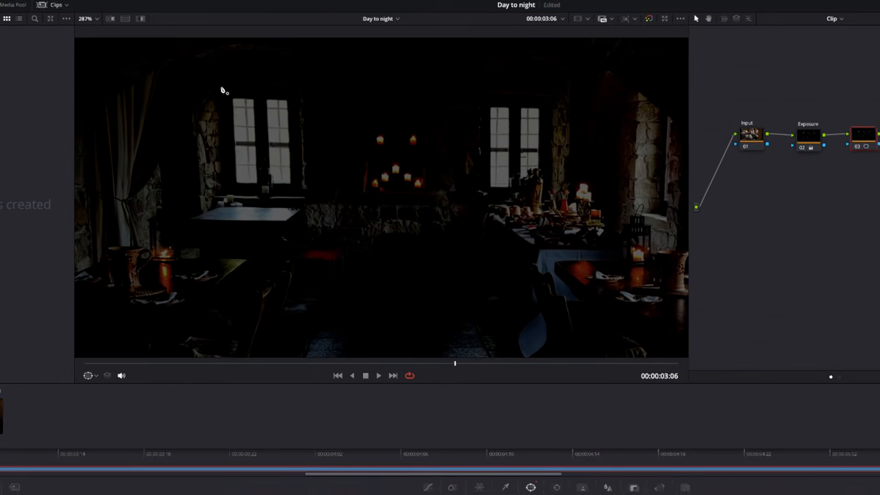
left_click(238, 69)
left_click(221, 194)
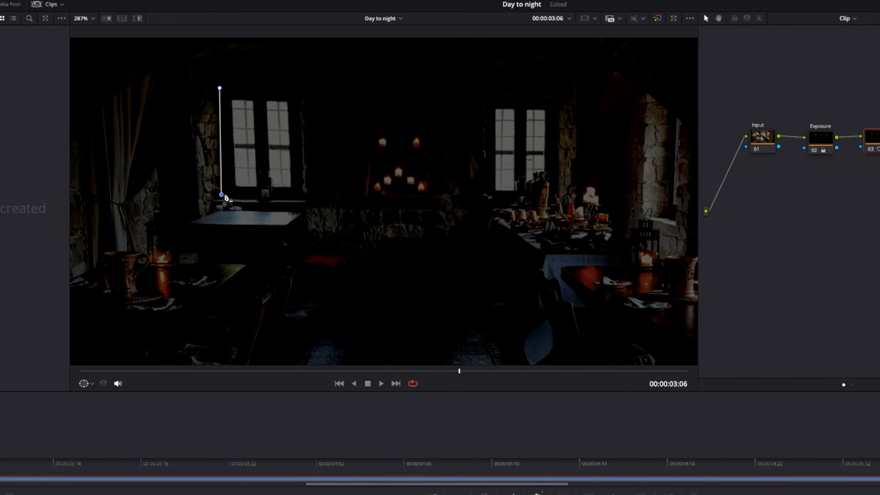
left_click(302, 197)
left_click(297, 94)
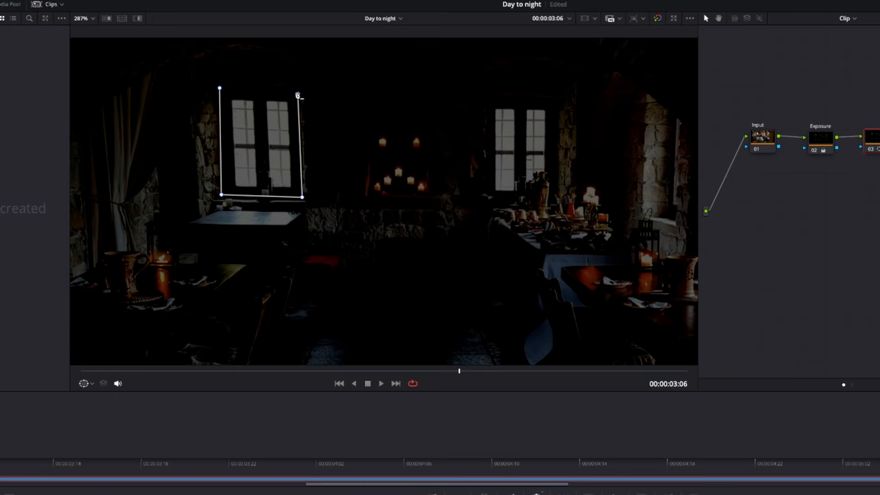
left_click(218, 87)
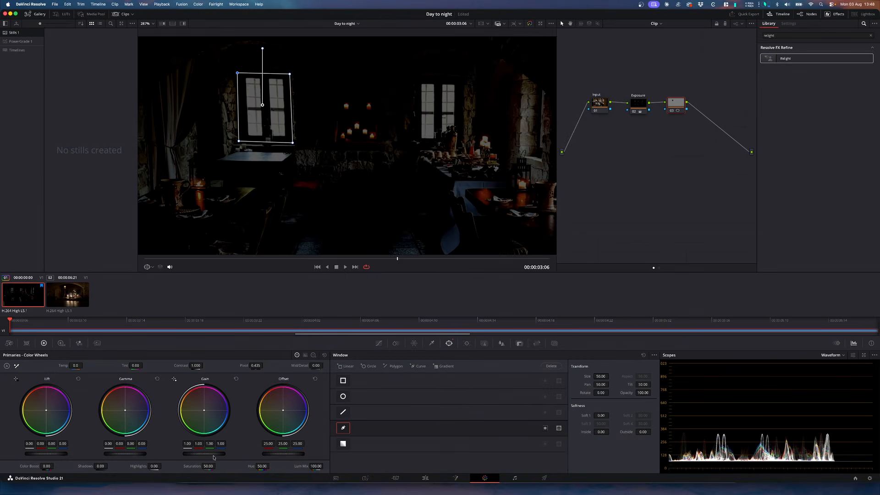
- Darken the masked left window area, then check node 01 and reselect the Exposure node
left_click_drag(204, 454, 189, 454)
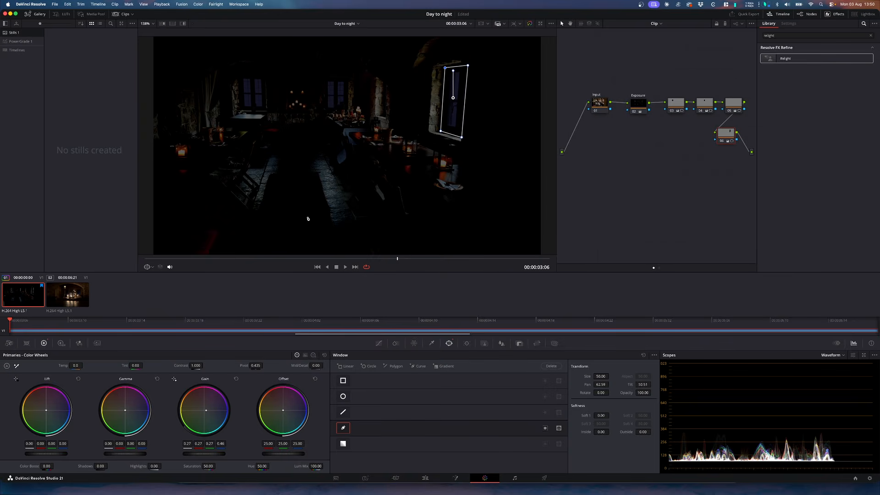
left_click(596, 107)
left_click(641, 105)
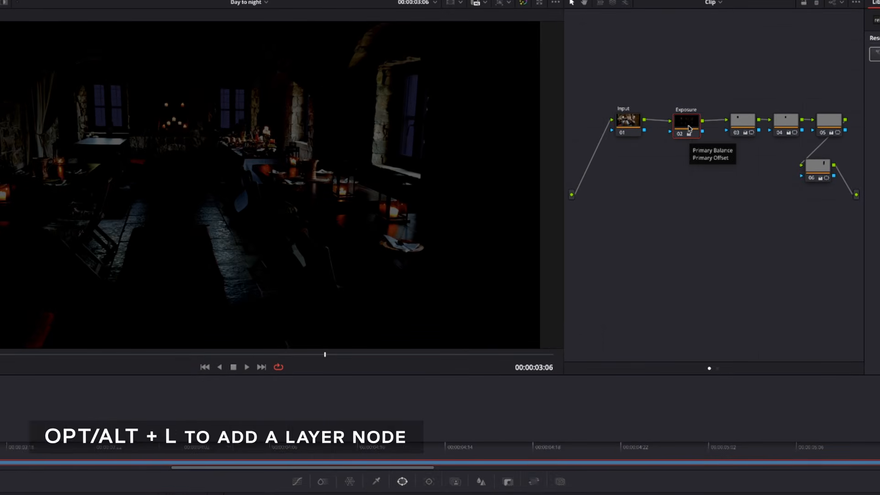
- Add a layer node beneath the Exposure node with the AI Relight effect and show its light settings
key("alt+l")
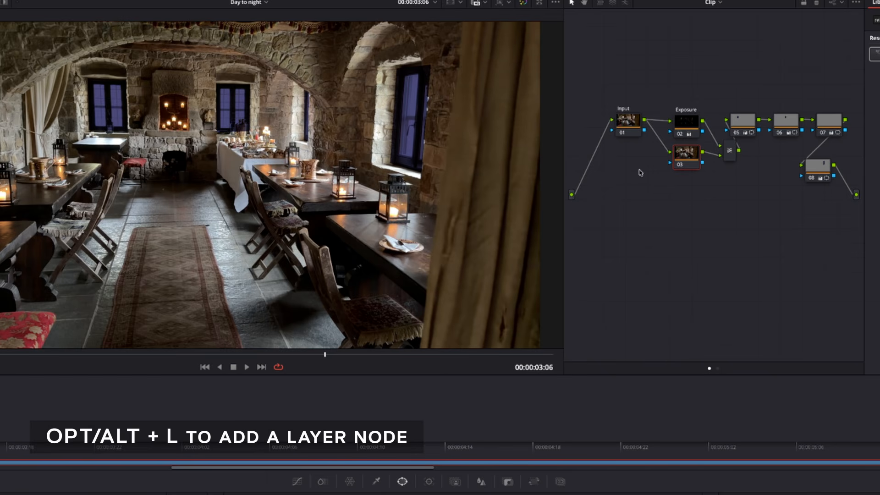
left_click_drag(690, 157, 681, 182)
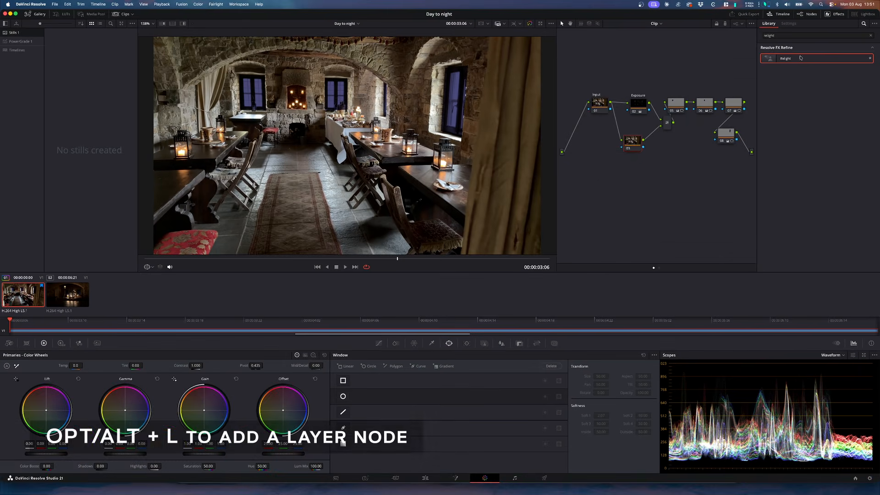
left_click_drag(801, 57, 634, 141)
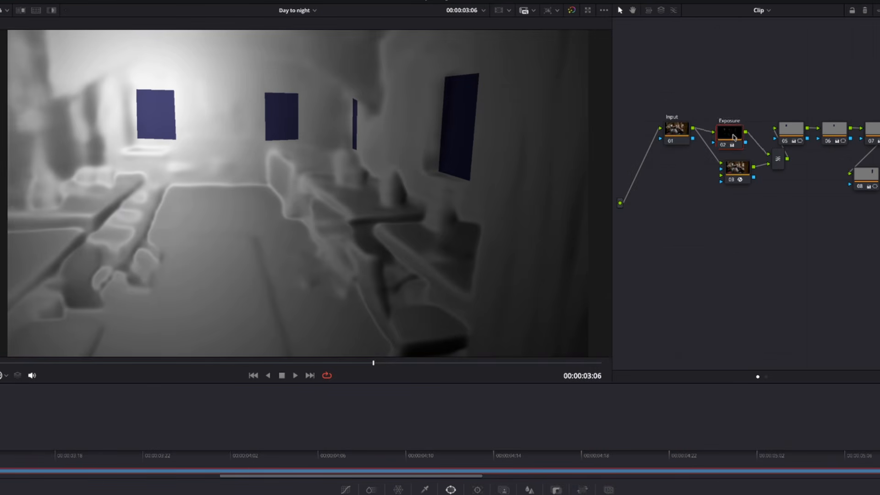
left_click(653, 111)
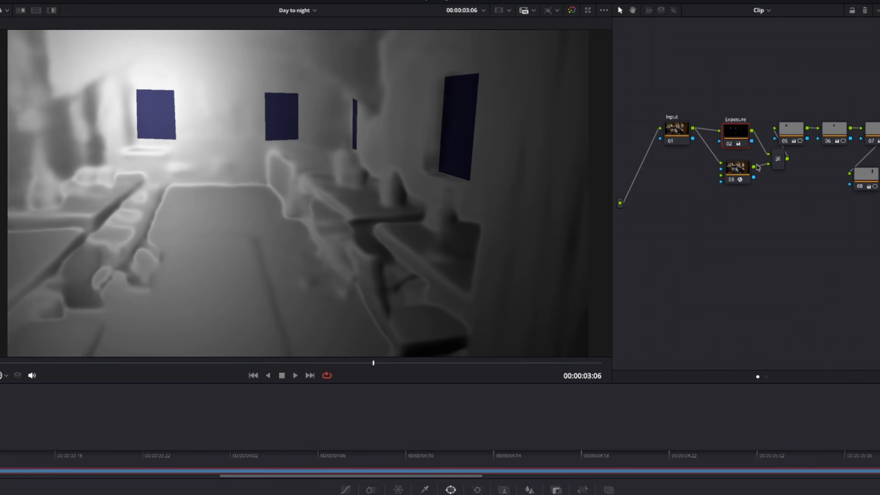
left_click(736, 172)
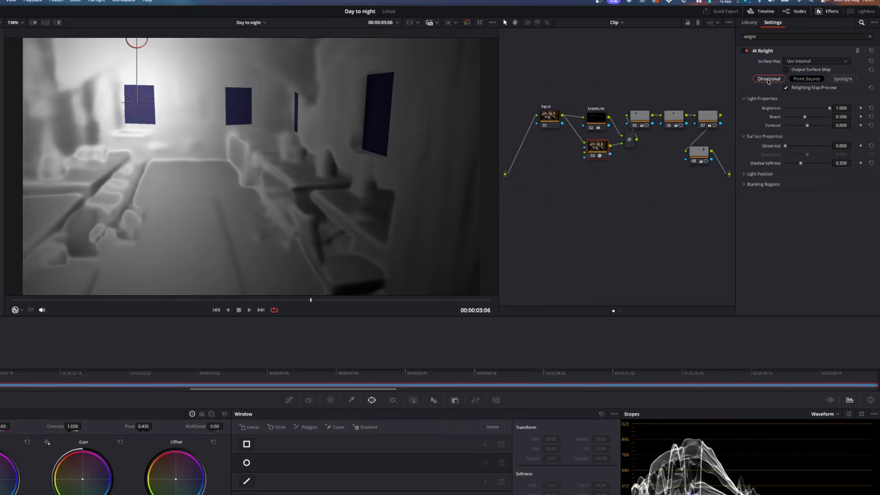
- Try Directional and Spotlight relight types, settling on Point Source
left_click(785, 71)
left_click(807, 79)
left_click(842, 79)
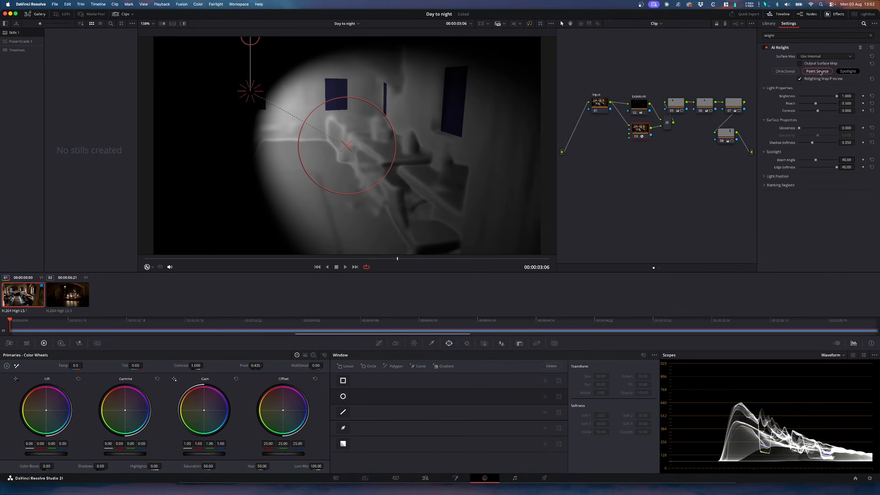
left_click(818, 71)
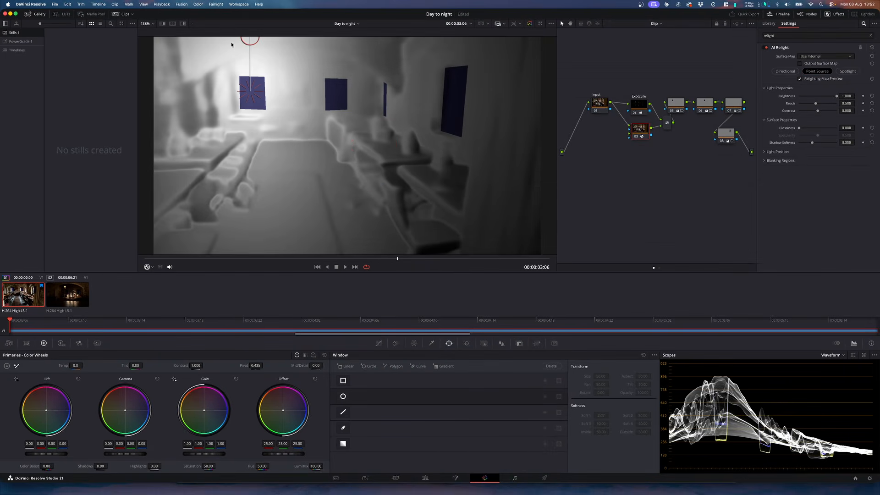
- Move the point light onto the left lantern and turn off the Relighting Map Preview
left_click_drag(249, 40, 252, 121)
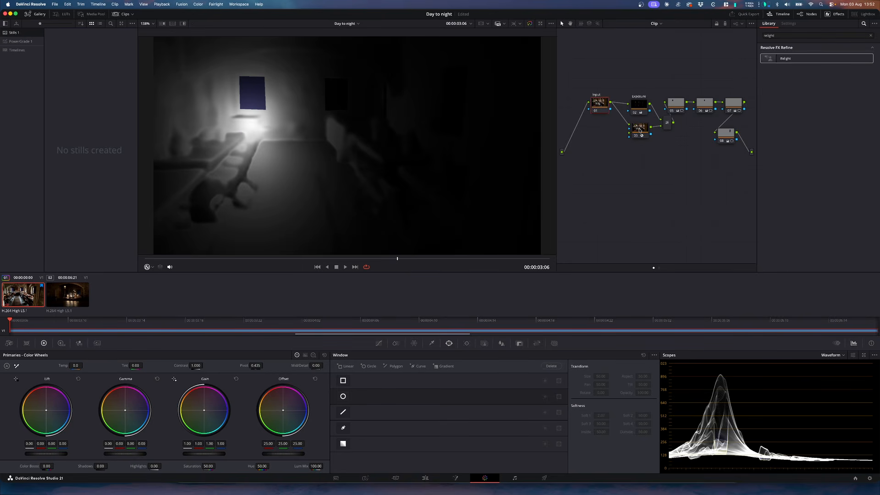
left_click(640, 131)
left_click_drag(252, 126, 216, 123)
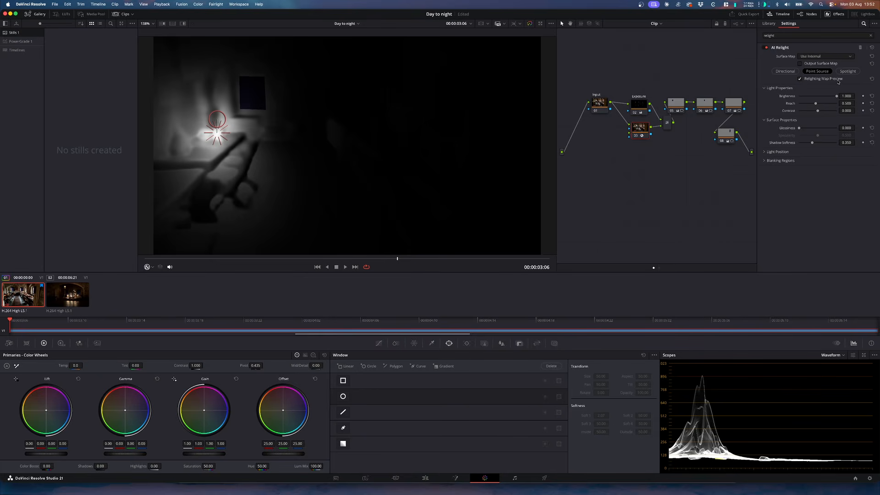
left_click(797, 80)
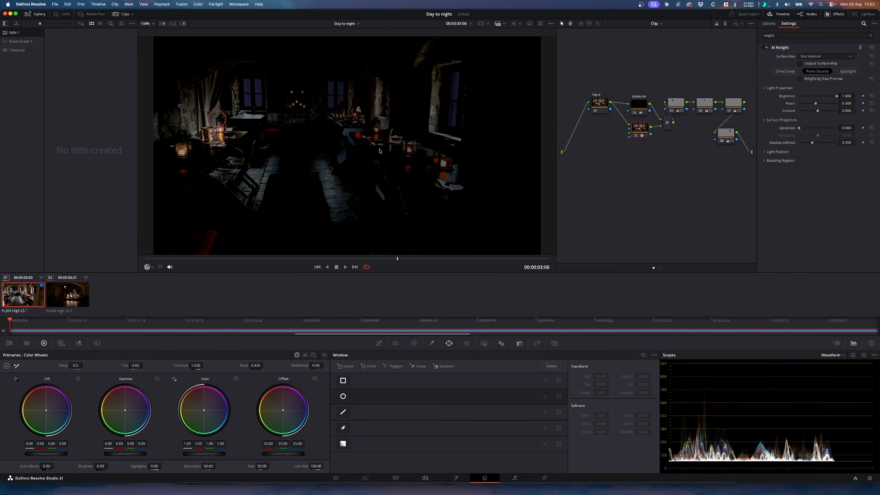
- Fine-tune the point light over the left lantern and add parallel relight nodes for other lanterns
left_click_drag(220, 136, 183, 154)
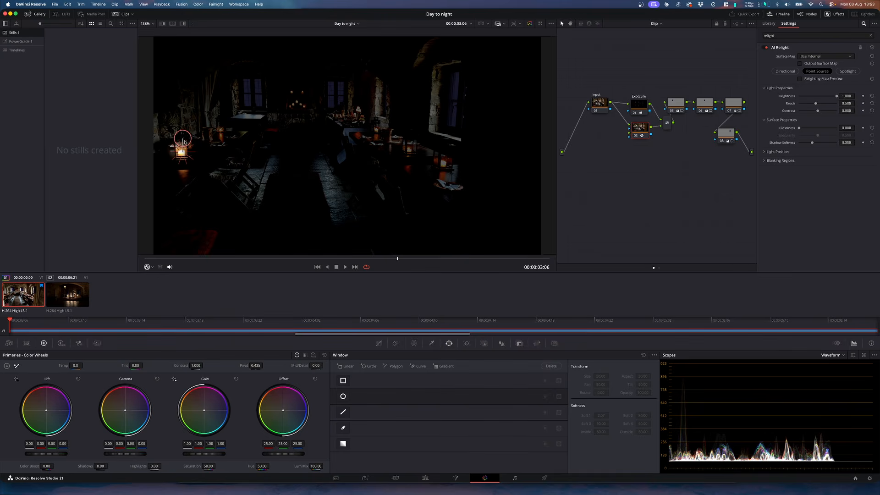
left_click_drag(183, 140, 183, 138)
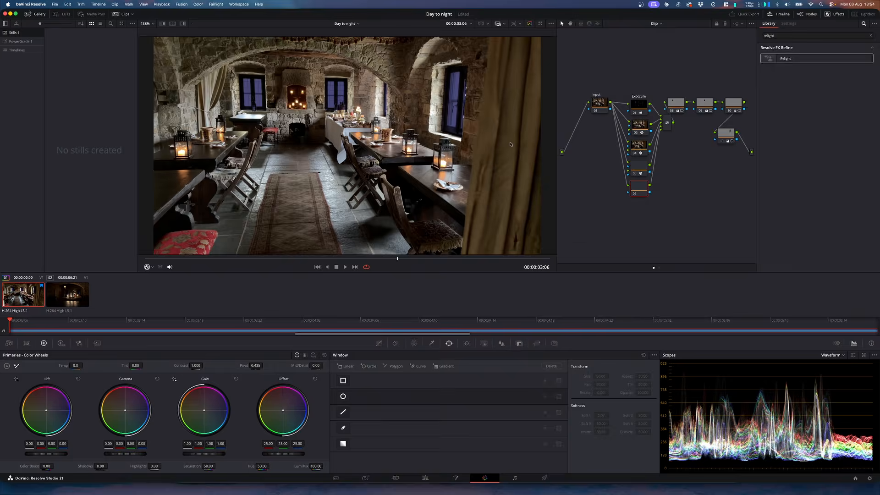
left_click(442, 160)
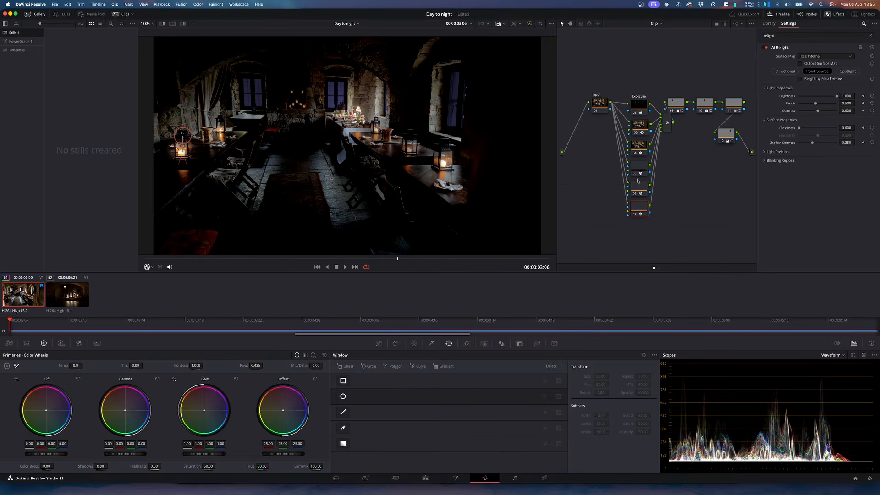
- Place the new relight node's point light on the right-hand lantern
left_click(376, 116)
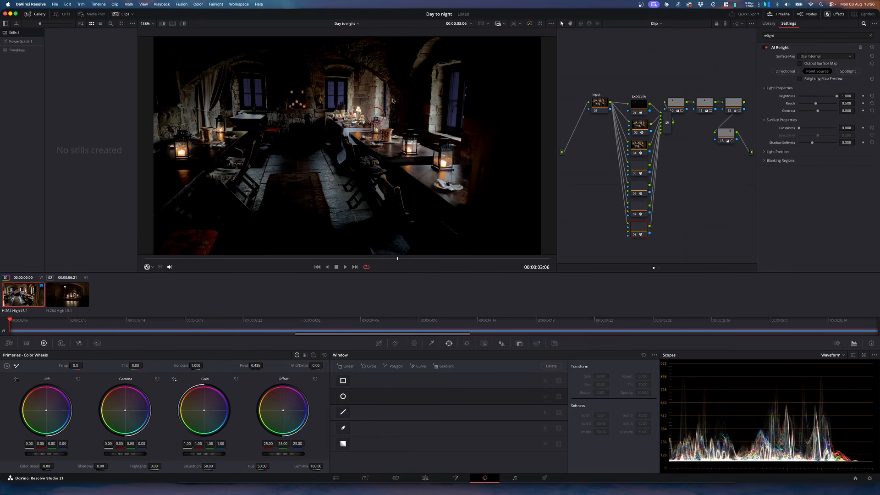
- Raise Softness Outside on a window mask node and adjust its softness points
left_click(735, 105)
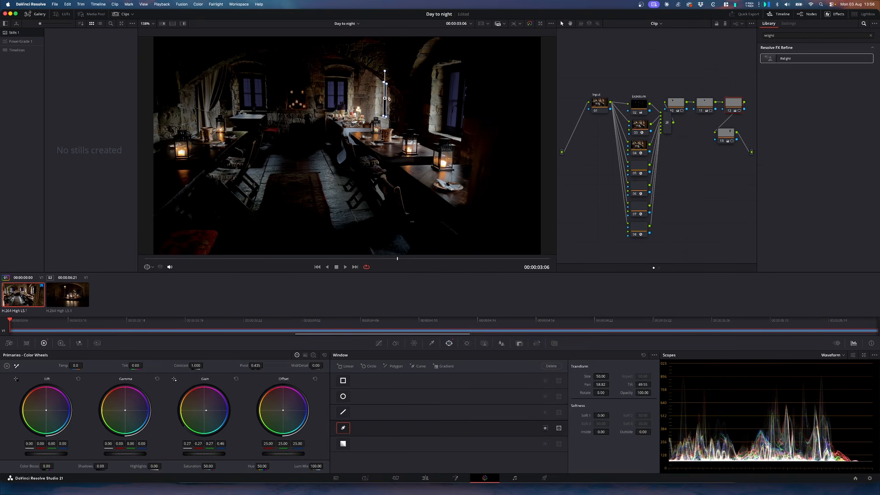
key("shift+d")
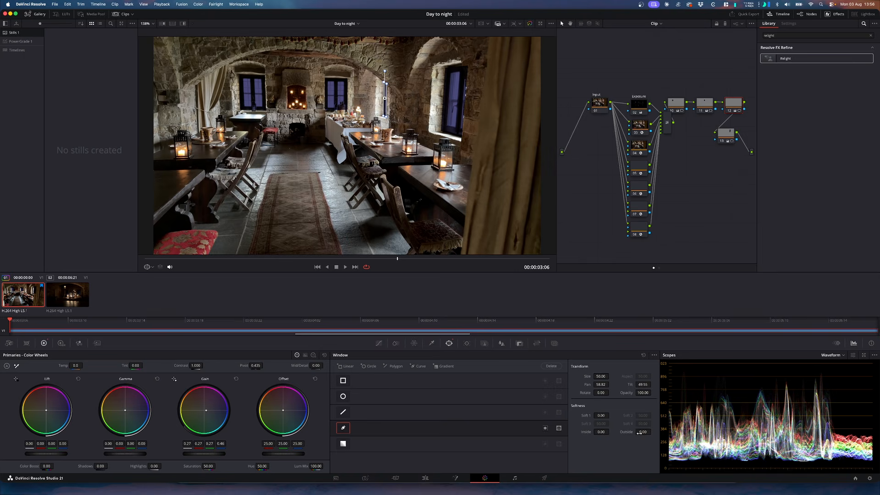
left_click_drag(653, 431, 671, 431)
left_click_drag(395, 80, 377, 74)
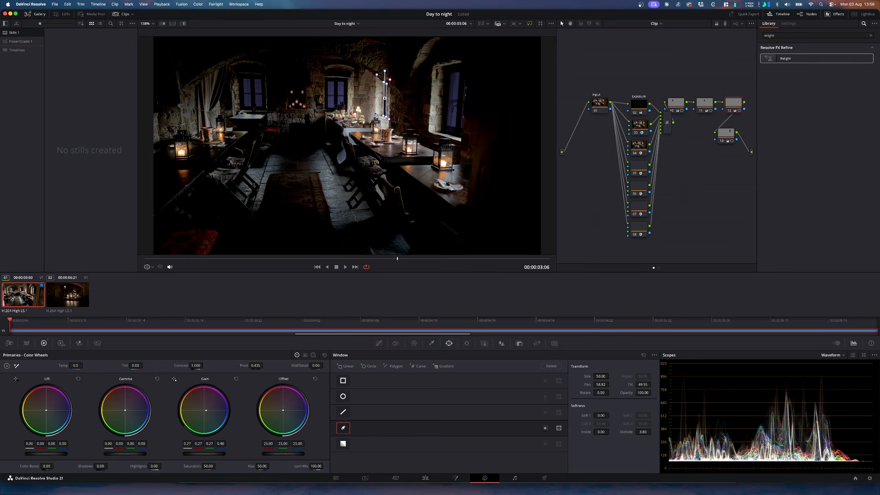
left_click_drag(376, 74, 375, 74)
left_click(375, 116)
- Check the other window mask nodes and select the right-window mask node
left_click(726, 133)
left_click(677, 103)
left_click(705, 103)
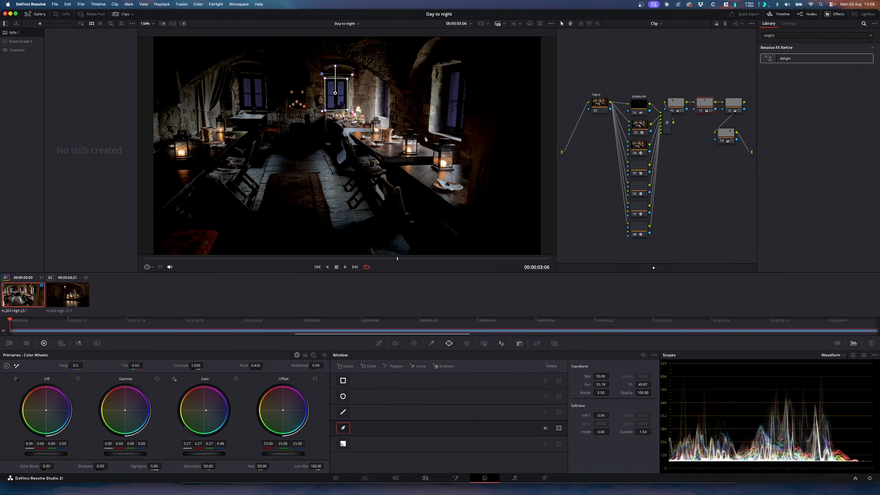
left_click(725, 134)
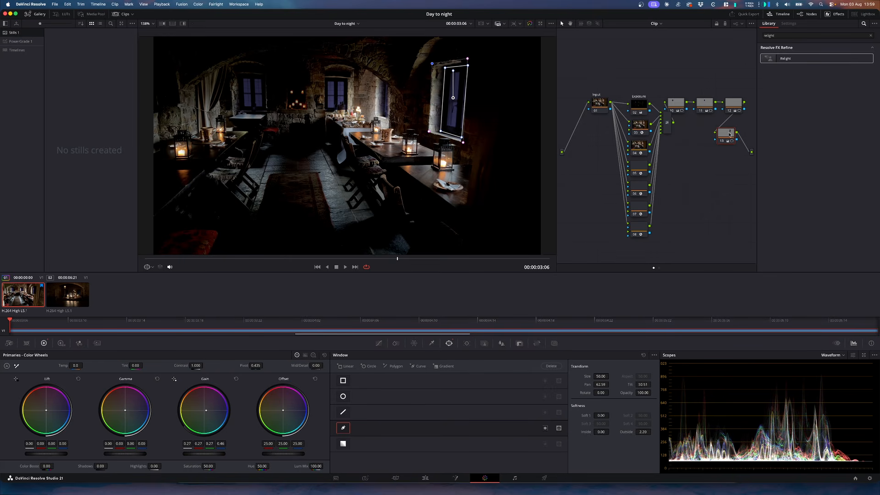
left_click(728, 138)
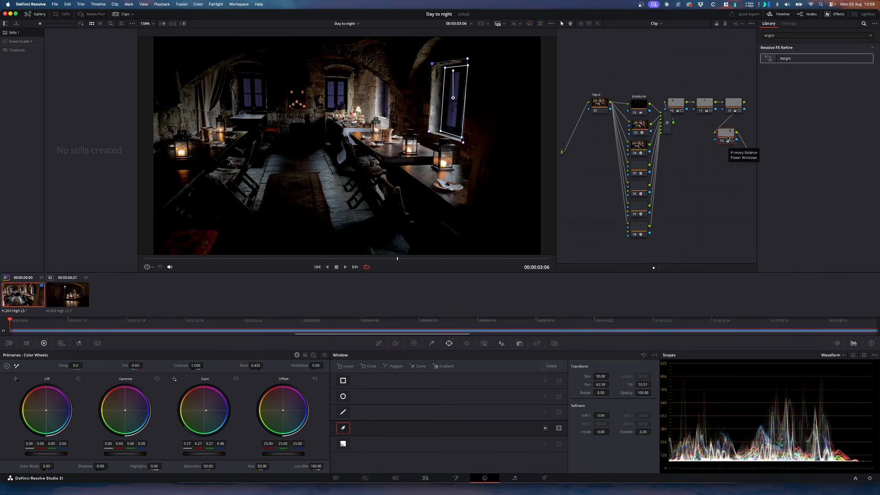
left_click_drag(727, 137, 726, 136)
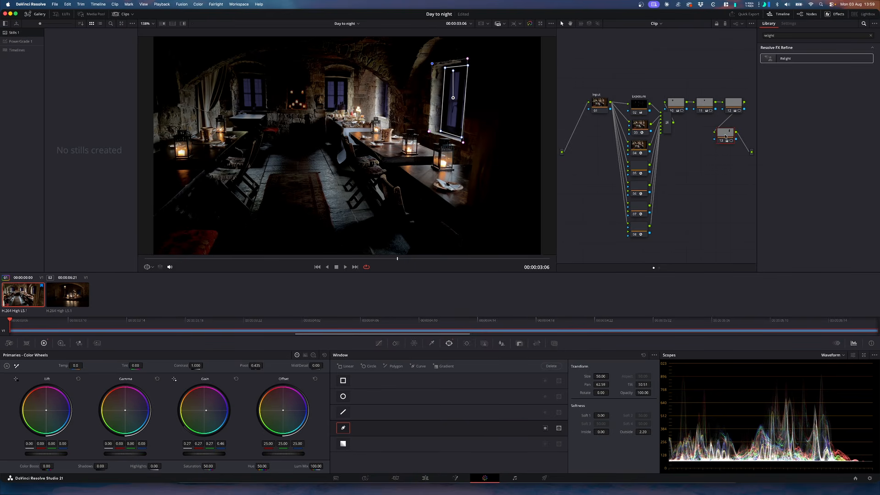
- Add a final node before the output and raise its colour temperature to 1750
key("alt+o")
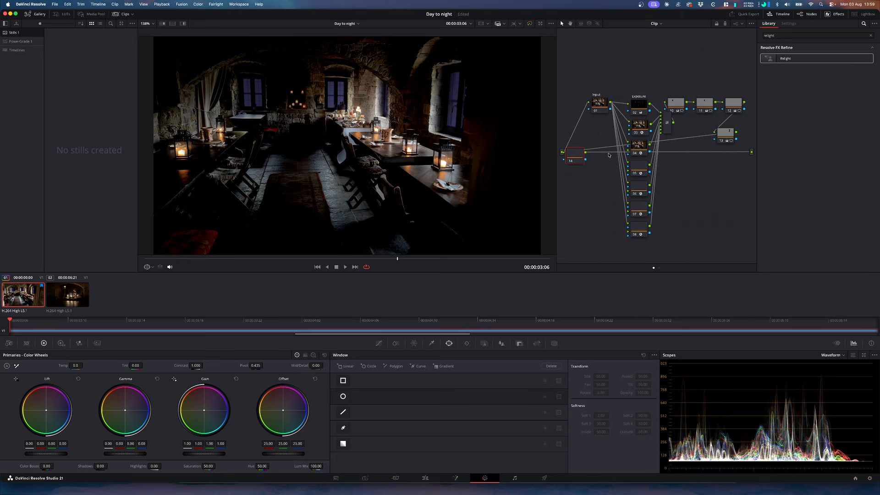
left_click_drag(570, 156, 731, 159)
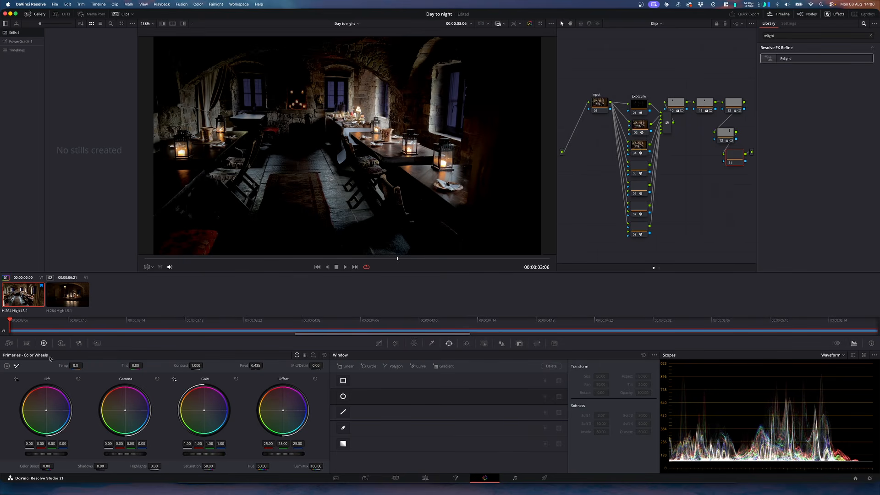
left_click_drag(76, 366, 85, 365)
left_click_drag(74, 366, 80, 370)
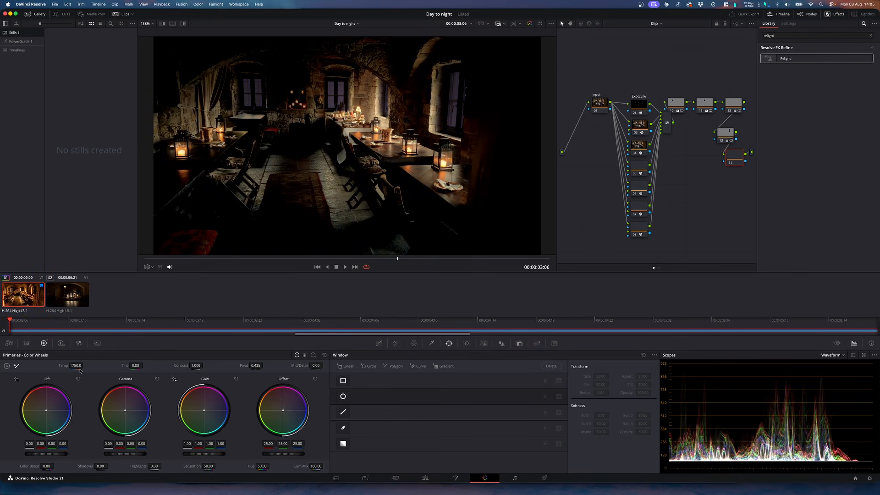